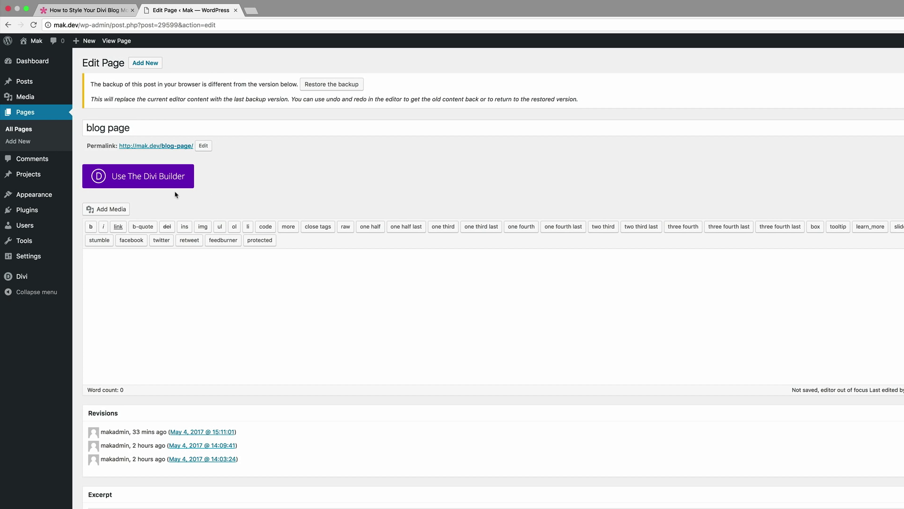
# Switch the blog page from the WordPress editor to the Divi Builder
pyautogui.click(164, 178)
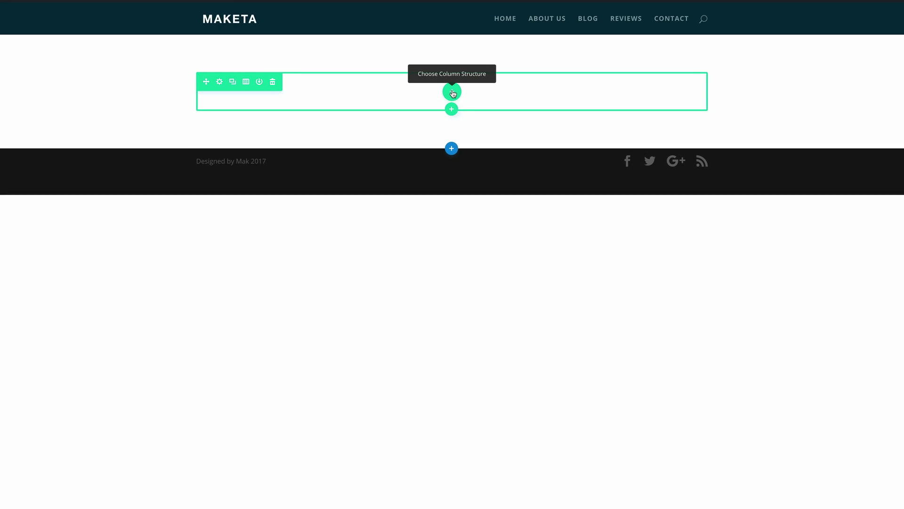
# Give the empty row one full-width column and add a Blog module to it
pyautogui.click(453, 93)
pyautogui.click(398, 149)
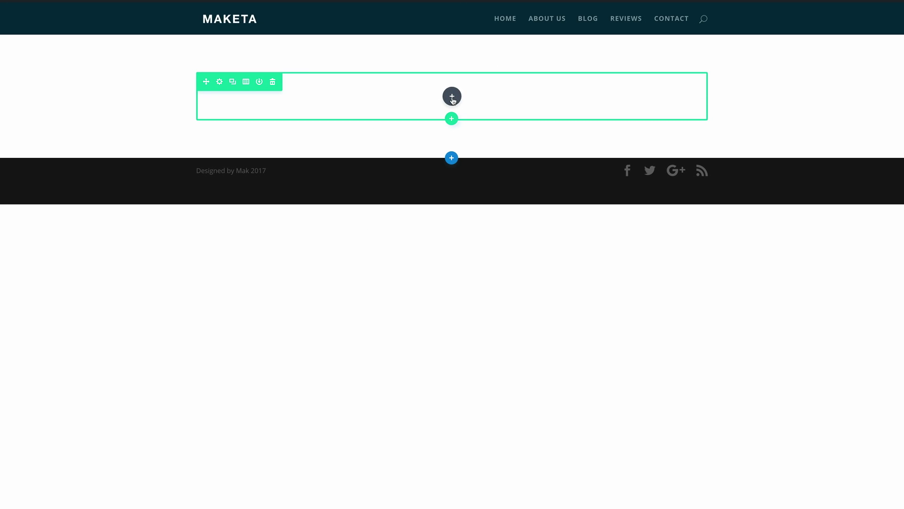
pyautogui.click(452, 99)
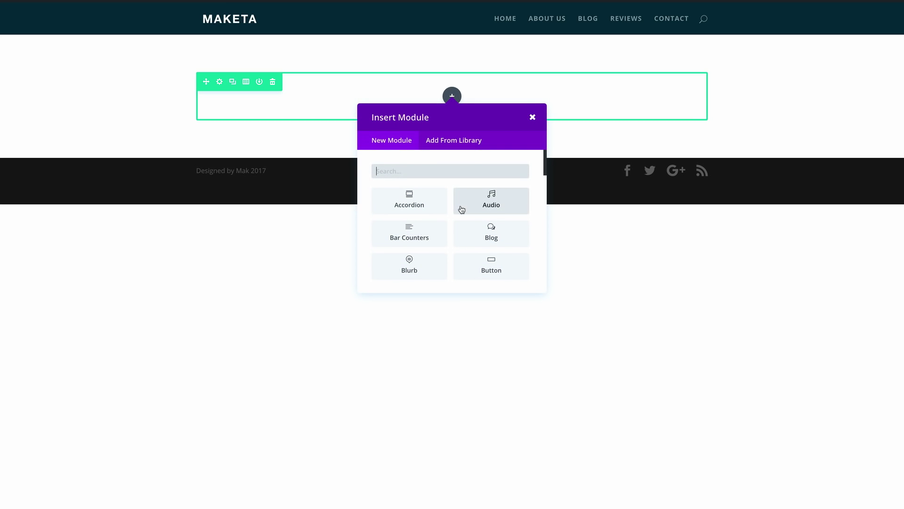
pyautogui.click(491, 233)
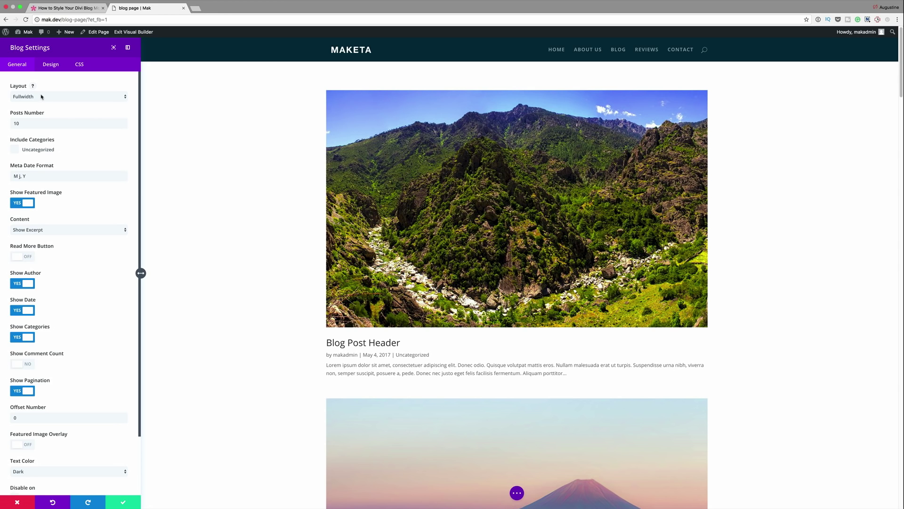
# Set the Blog module to Grid layout with 12 posts and Read More Button on
pyautogui.click(70, 96)
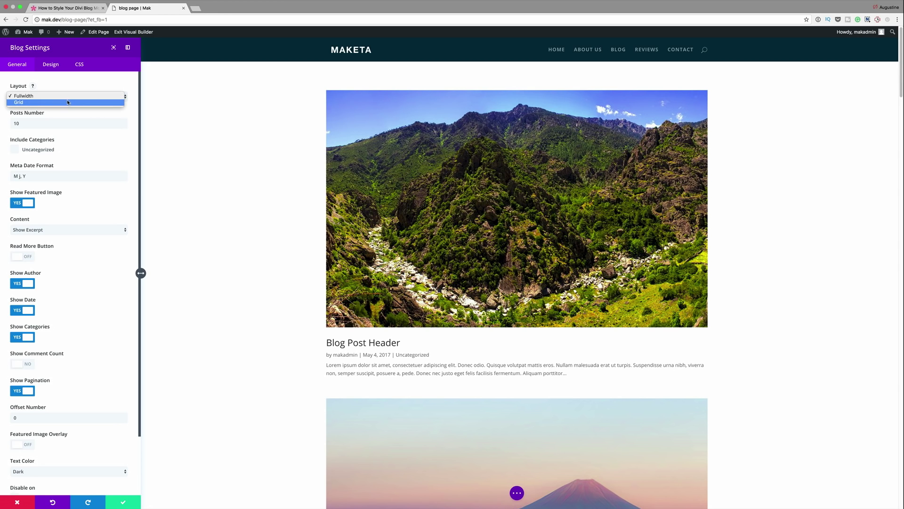
pyautogui.click(68, 103)
pyautogui.doubleClick(22, 124)
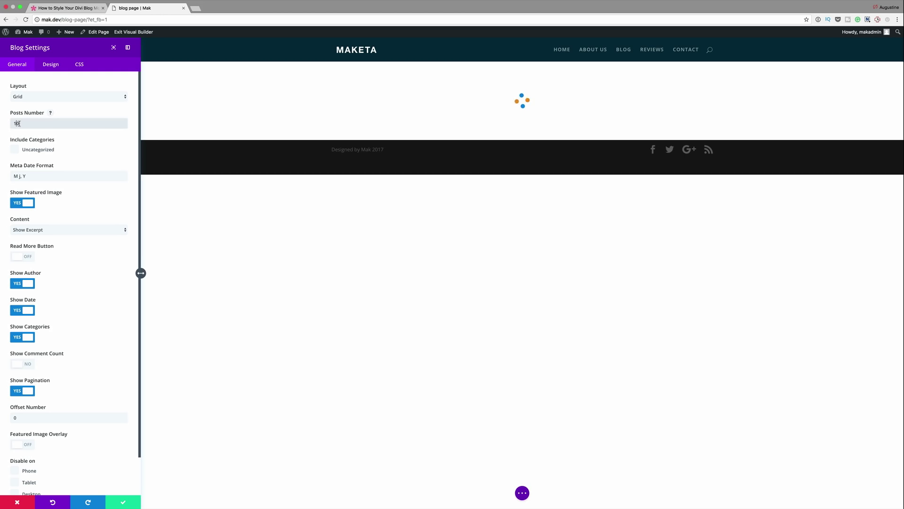
pyautogui.write('12')
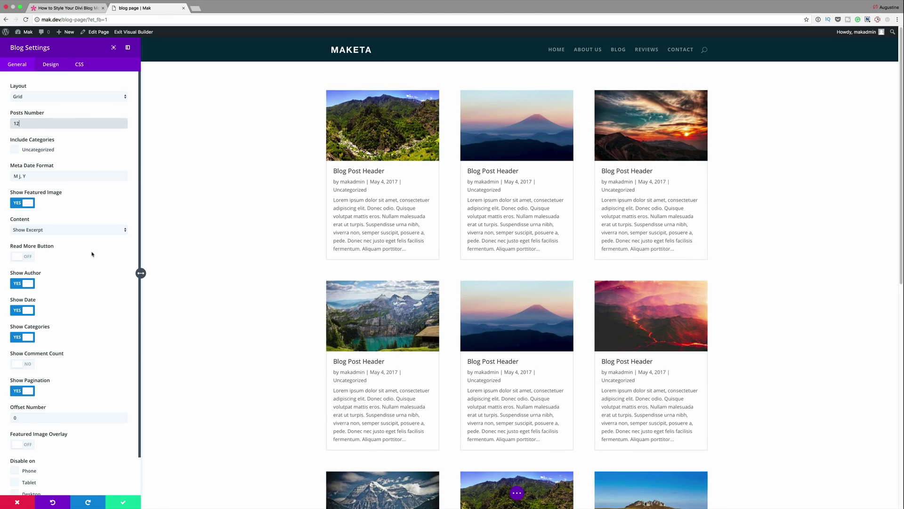
pyautogui.scroll(-1, 91, 254)
pyautogui.scroll(-1, 92, 254)
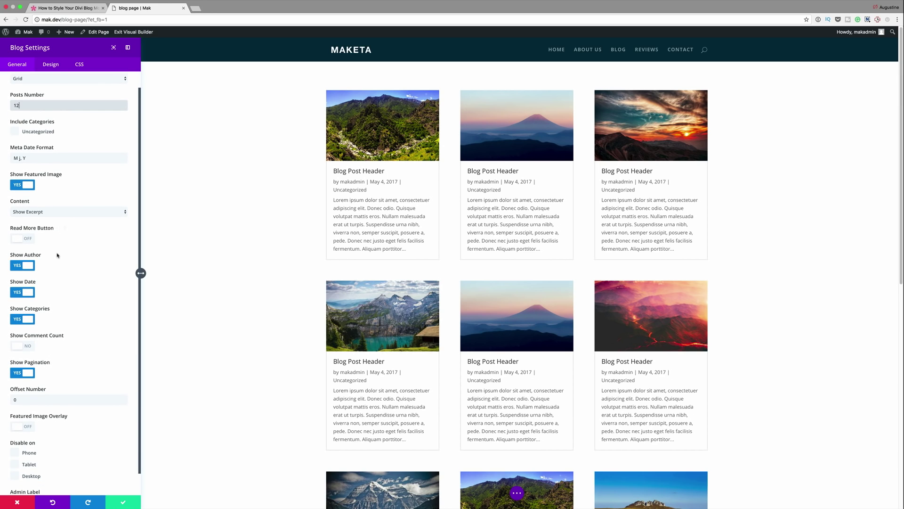
pyautogui.click(27, 239)
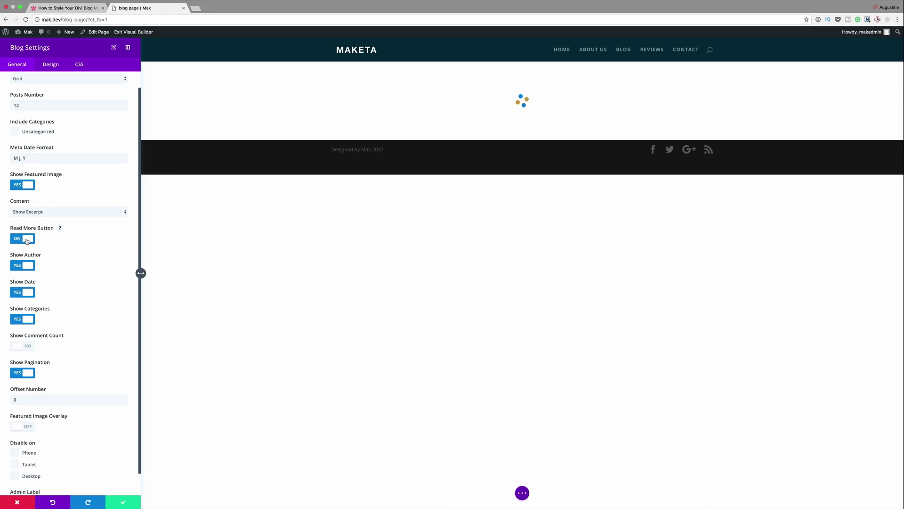
pyautogui.press('Escape')
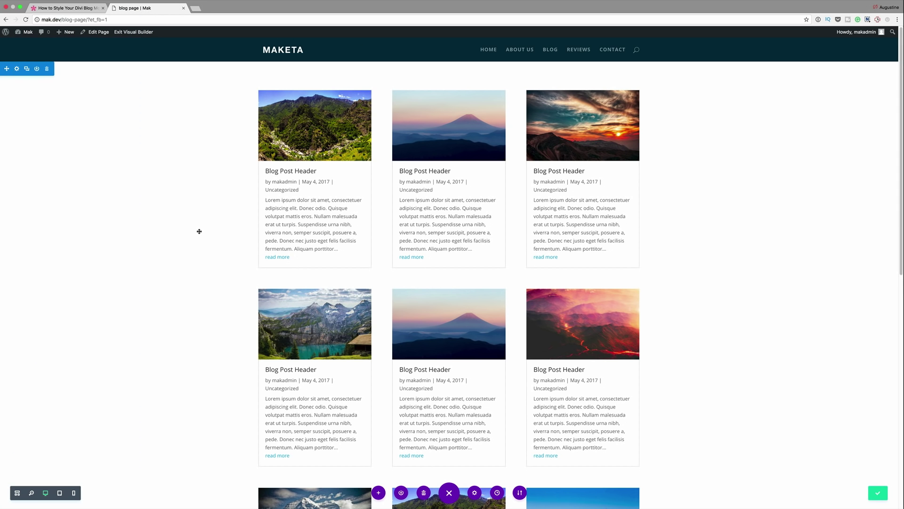
# In Page Settings Custom CSS, give odd first-column blog cards a #333 background
pyautogui.click(475, 492)
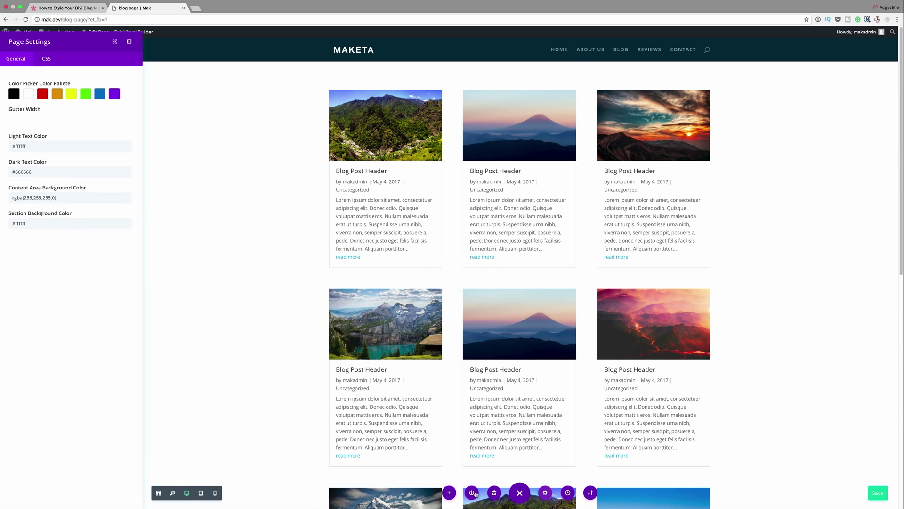
pyautogui.click(48, 65)
pyautogui.click(39, 98)
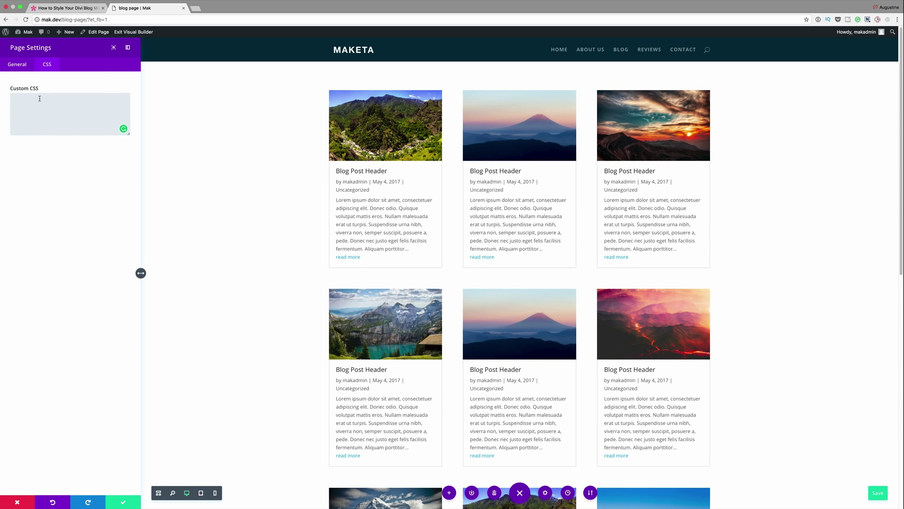
pyautogui.write('#gridcard .column:first-child article:nth-child(odd){ background: #333; }')
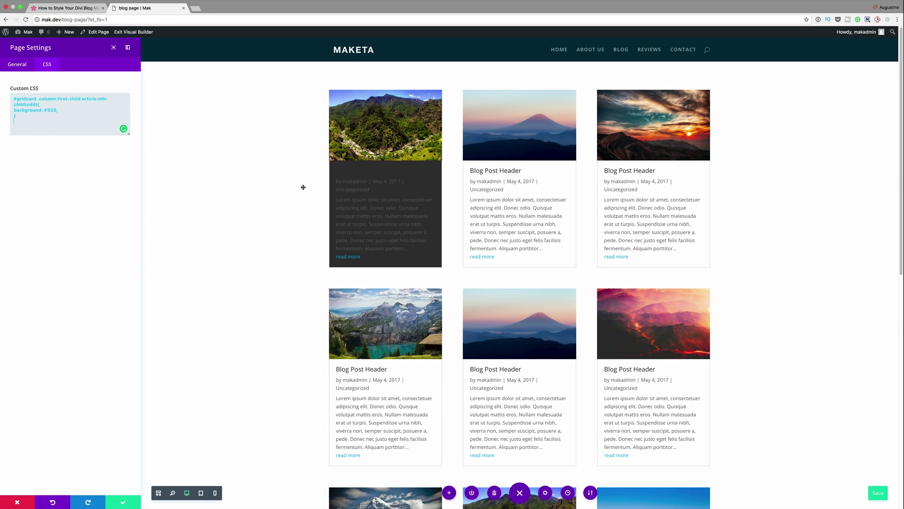
# Add a rule making those cards' text #ffffff, and enlarge the Custom CSS box
pyautogui.scroll(-10, 387, 256)
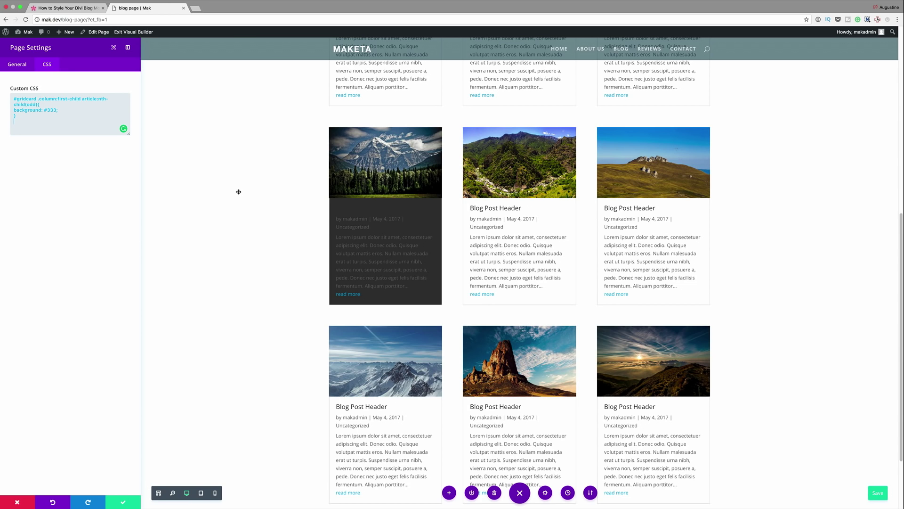
pyautogui.click(14, 127)
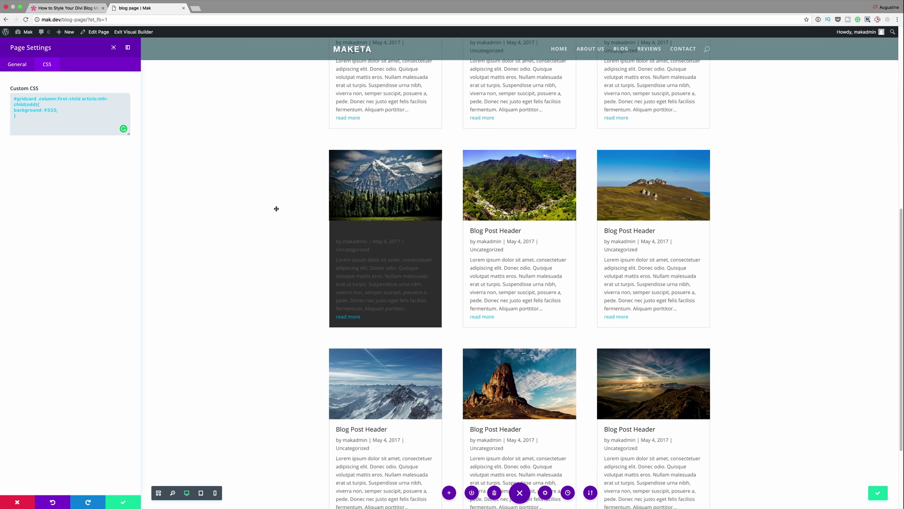
pyautogui.write('#gridcard .column:first-child article:nth-child(odd) .post-meta a, #gridcard .column:first-child article:nth-child(odd) .post-content p { color: #ffffff; }')
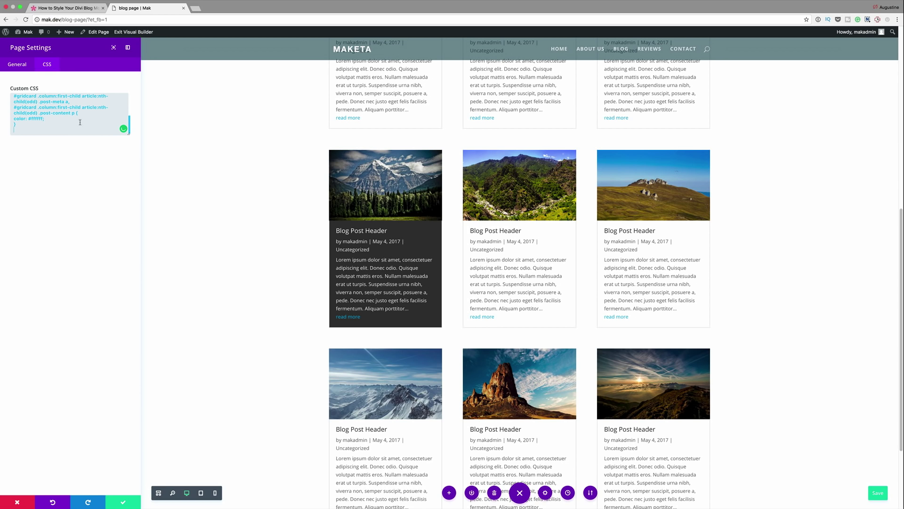
pyautogui.moveTo(129, 134); pyautogui.dragTo(137, 226)
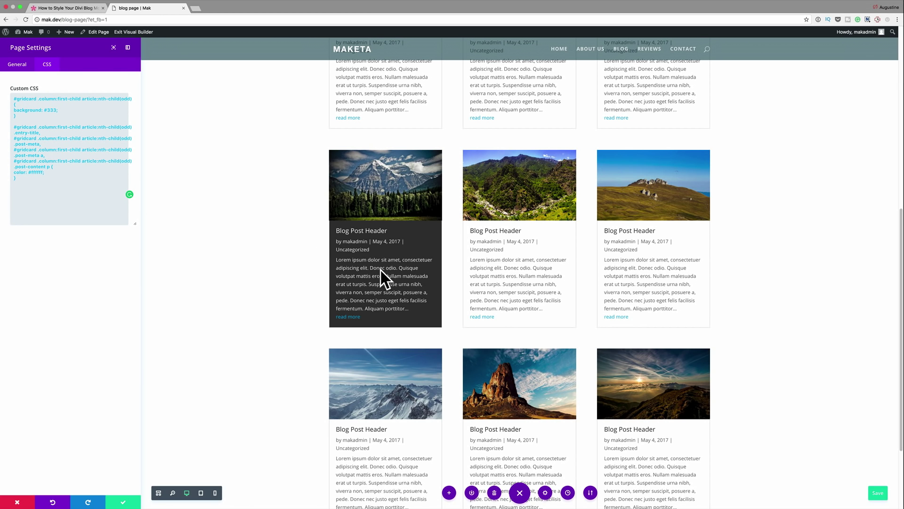
pyautogui.scroll(1, 380, 269)
pyautogui.scroll(5, 381, 270)
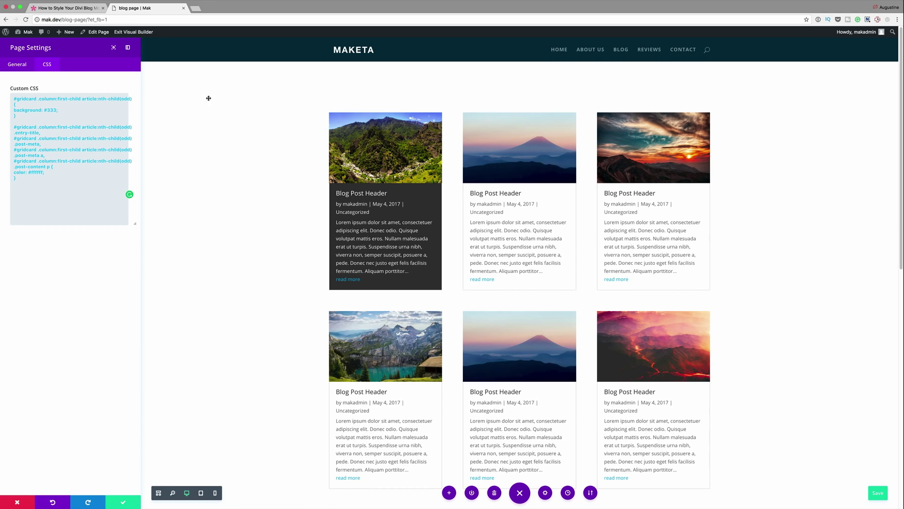
pyautogui.click(69, 186)
pyautogui.press('Return')
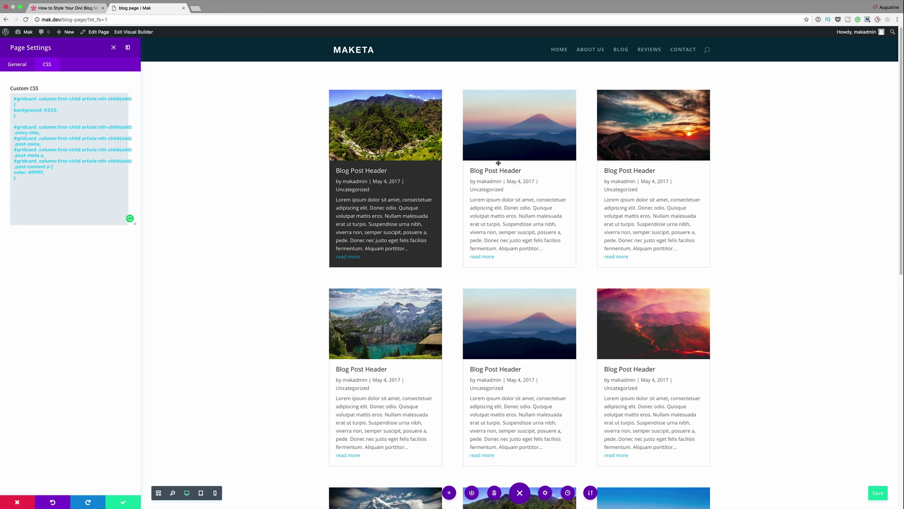
# Save the page, then add CSS darkening the odd cards in the last column
pyautogui.hotkey('ctrl', 's')
pyautogui.write('#gridcard .column:last-child article:nth-child(odd) { background: #333; }  #gridcard .column:last-child article:nth-child(odd) .entry-title, #gridcard .column:last-child article:nth-child(odd) .post-meta, #gridcard .column:last-child article:nth-child(odd) .post-meta a, #gridcard .column:last-child article:nth-child(odd) .post-content p { color: #ffffff; }')
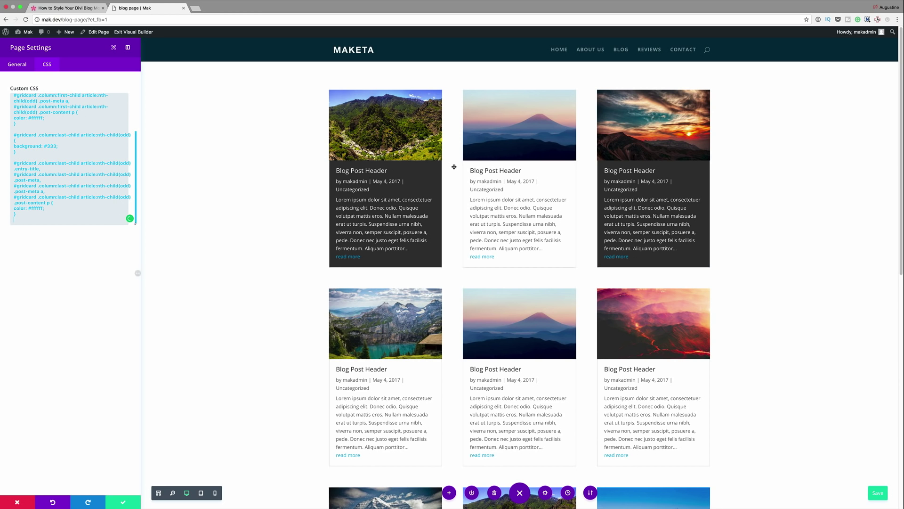
pyautogui.scroll(-5, 400, 198)
pyautogui.scroll(-6, 400, 197)
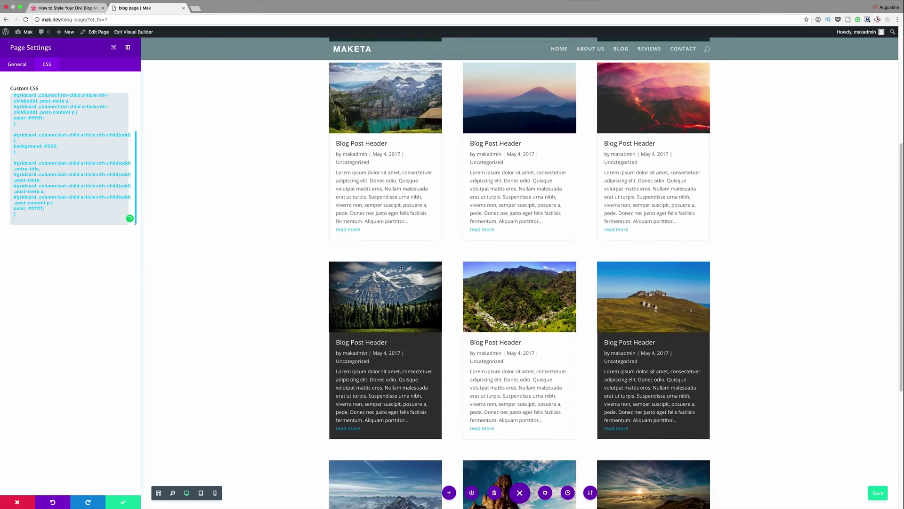
pyautogui.scroll(1, 386, 346)
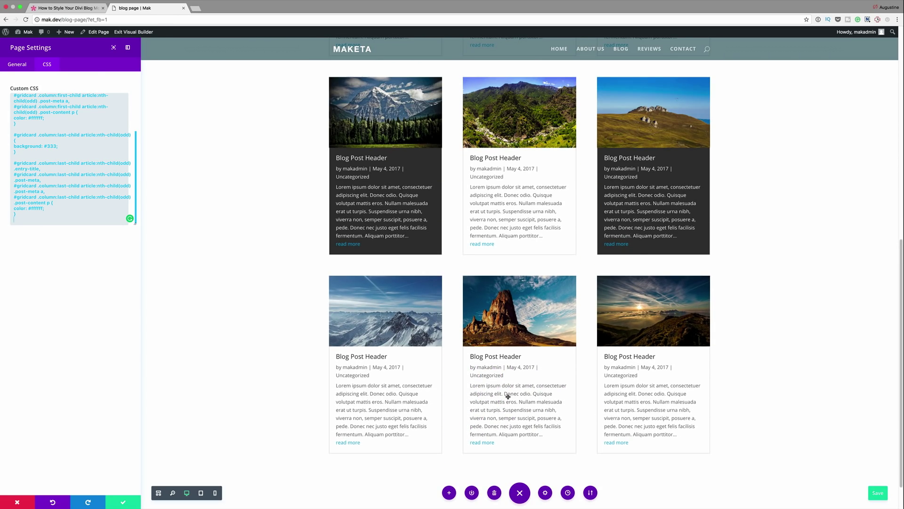
pyautogui.scroll(5, 502, 396)
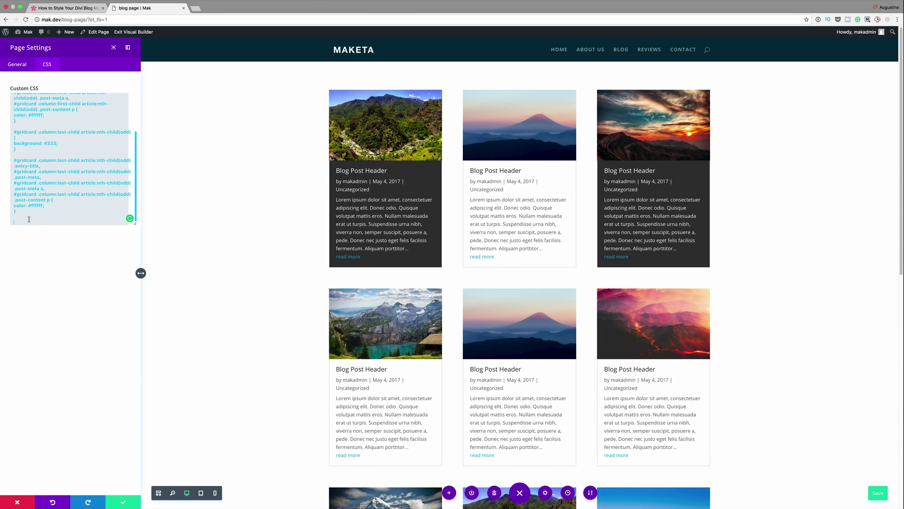
# Add #333 background and white text rules for even middle-column cards, then close settings
pyautogui.write('#gridcard .column:nth-child(2) article:nth-child(even) { background: #333; }  #gridcard .column:nth-child(2) article:nth-child(even) .entry-title, #gridcard .column:nth-child(2) article:nth-child(even) .post-meta, #gridcard .column:nth-child(2) article:nth-child(even) .post-meta a, #gridcard .column:nth-child(2) article:nth-child(even) .post-content p { color: #fff; }')
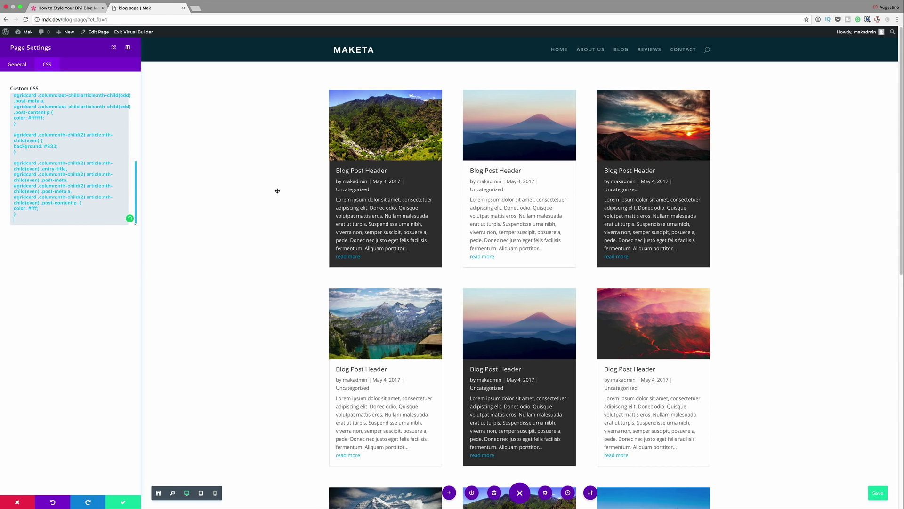
pyautogui.scroll(-1, 277, 190)
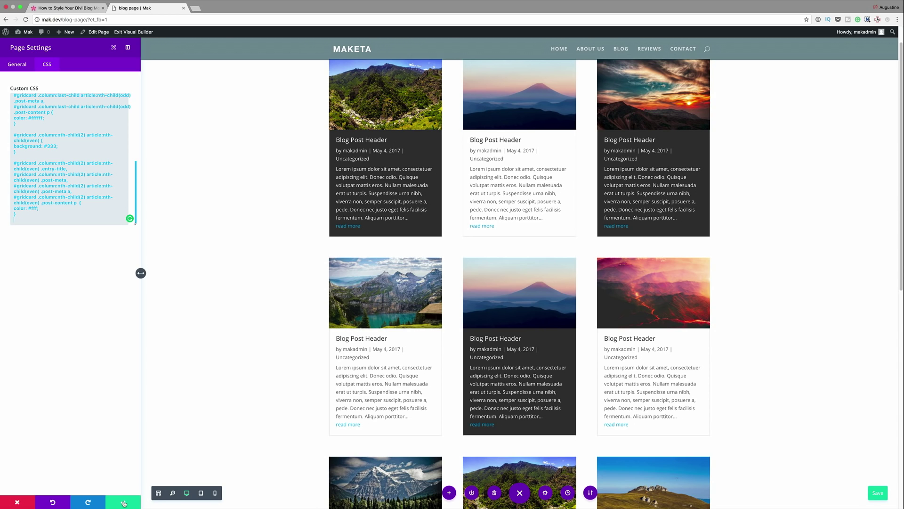
pyautogui.click(123, 503)
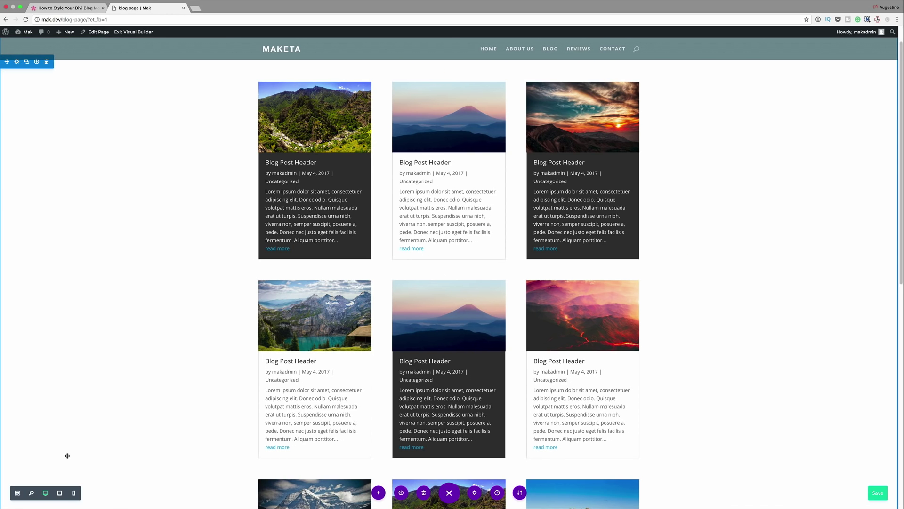
# Zoom out to view the whole restyled blog grid, then return to normal view
pyautogui.click(31, 492)
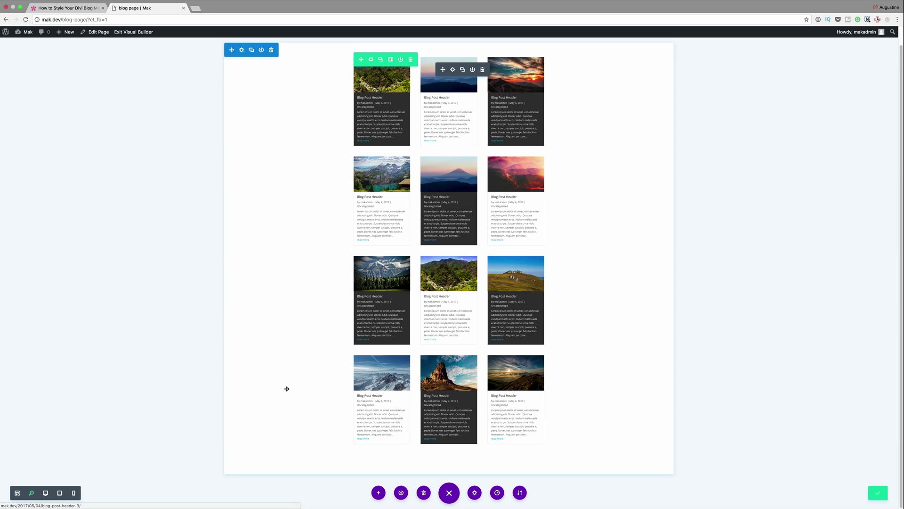
pyautogui.press('super+plus')
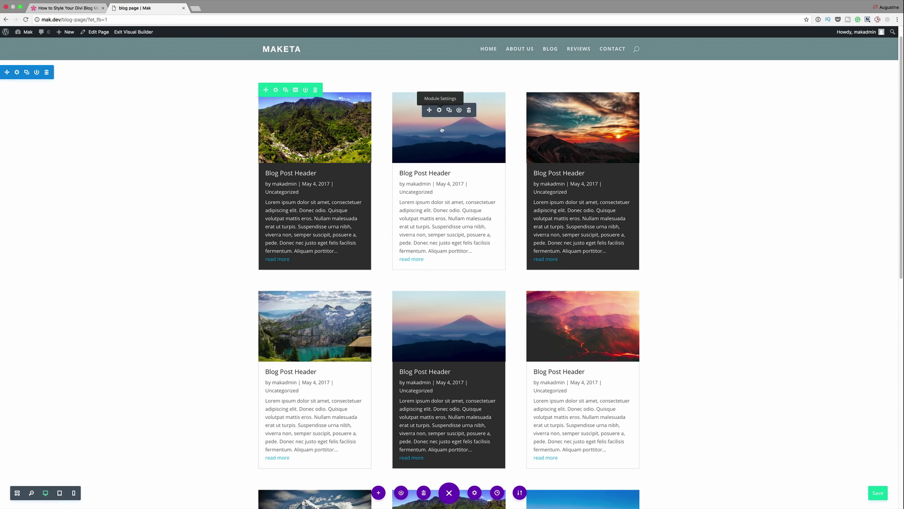
# Append :hover rules turning odd cards' text #333 and even cards #333 with #fff text, then save
pyautogui.click(475, 493)
pyautogui.click(47, 65)
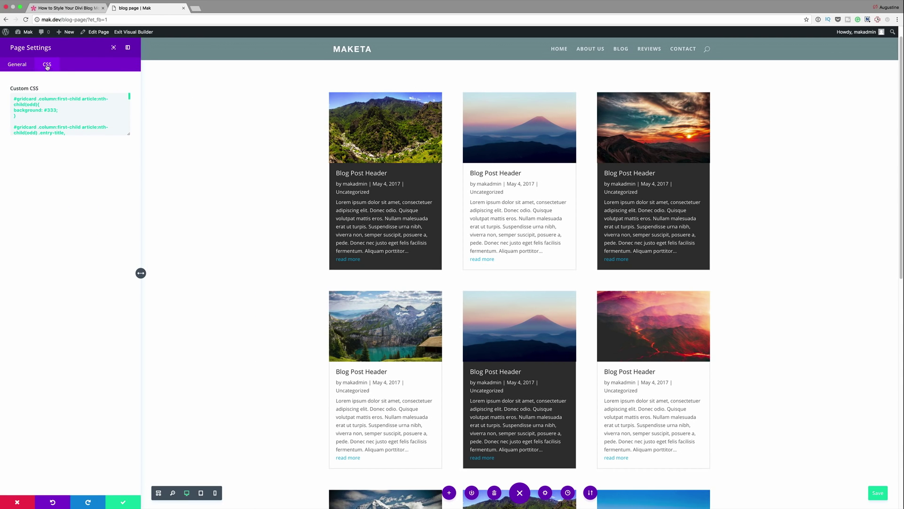
pyautogui.moveTo(129, 134); pyautogui.dragTo(126, 453)
pyautogui.click(19, 359)
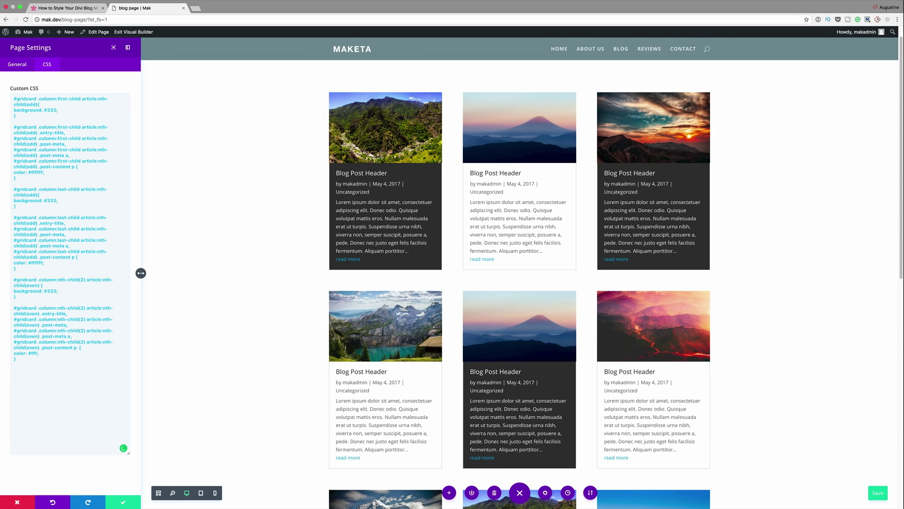
pyautogui.hotkey('ctrl', 'v')
pyautogui.scroll(-6, 263, 306)
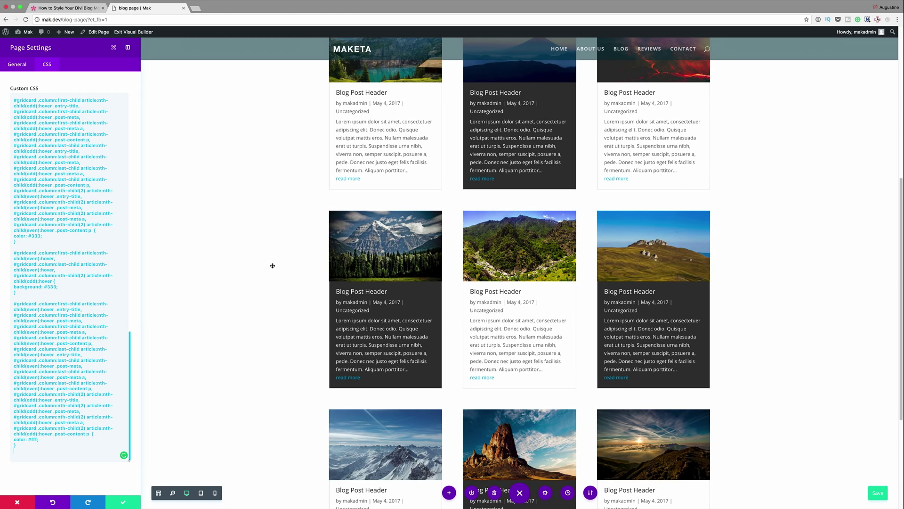
pyautogui.scroll(2, 233, 232)
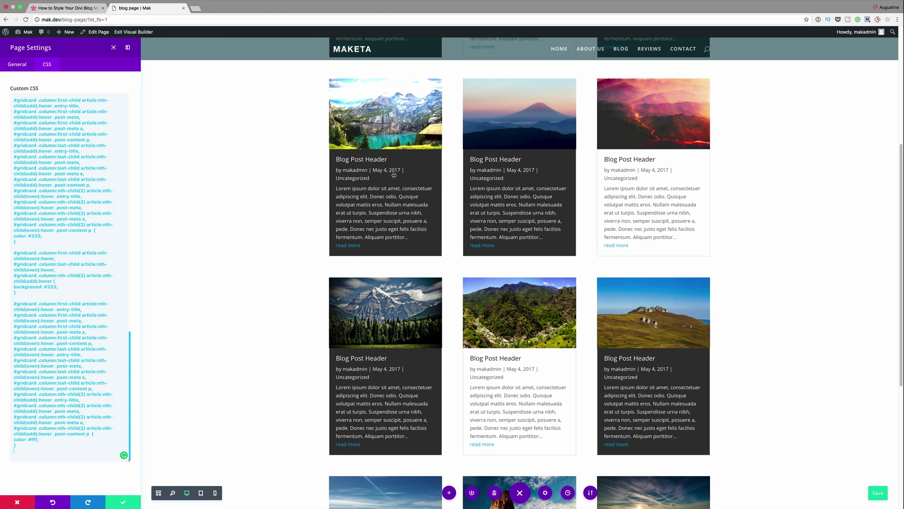
pyautogui.press('super+s')
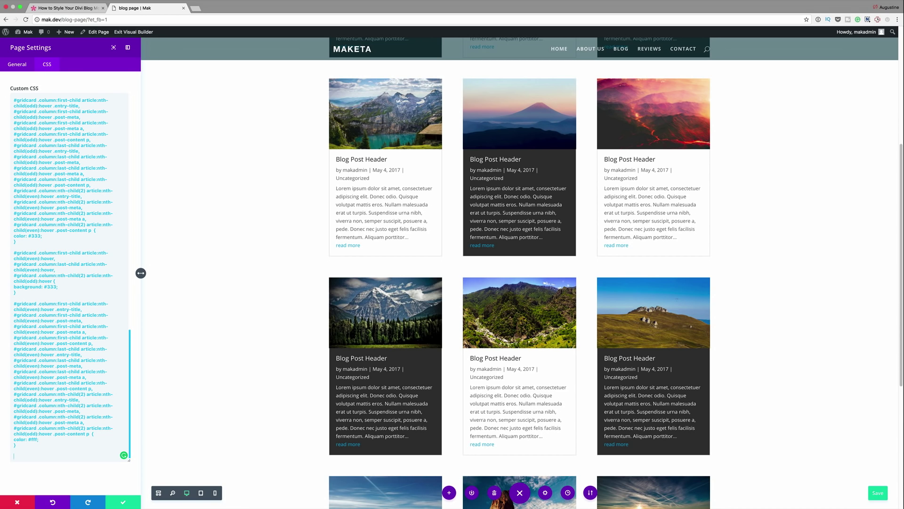
# Add #gridcard article:nth-child(even) rules making all even cards dark gray with white text
pyautogui.write('#gridcard article:nth-child(even) {   background-color: #333; }  #gridcard article:nth-child(even) .entry-title, #gridcard article:nth-child(even) .post-meta, #gridcard article:nth-child(even) .post-meta a, #gridcard article:nth-child(even) .post-content p { color: #fff; }')
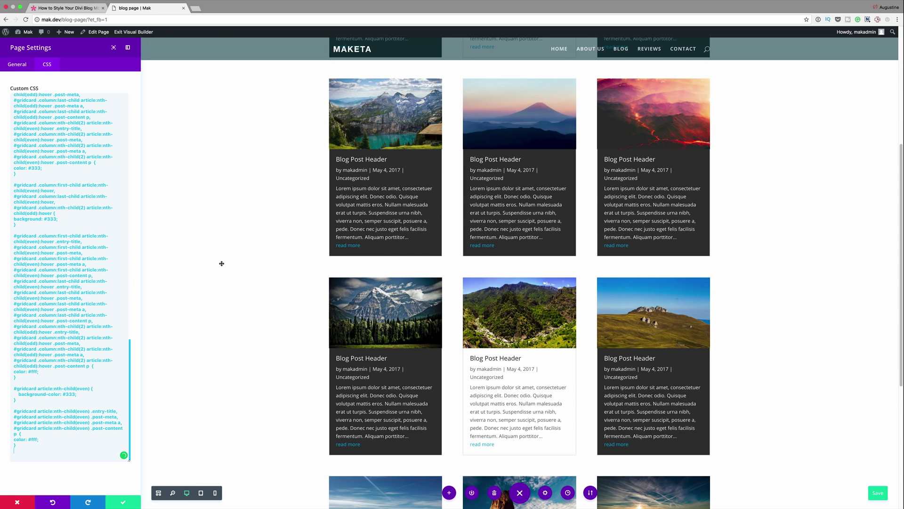
pyautogui.scroll(-1, 225, 261)
pyautogui.scroll(-2, 225, 260)
pyautogui.scroll(4, 230, 244)
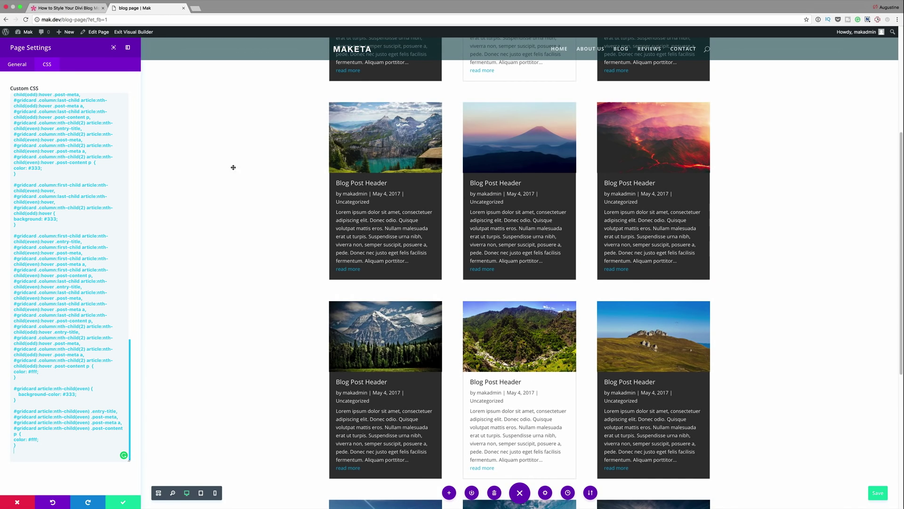
pyautogui.scroll(5, 251, 222)
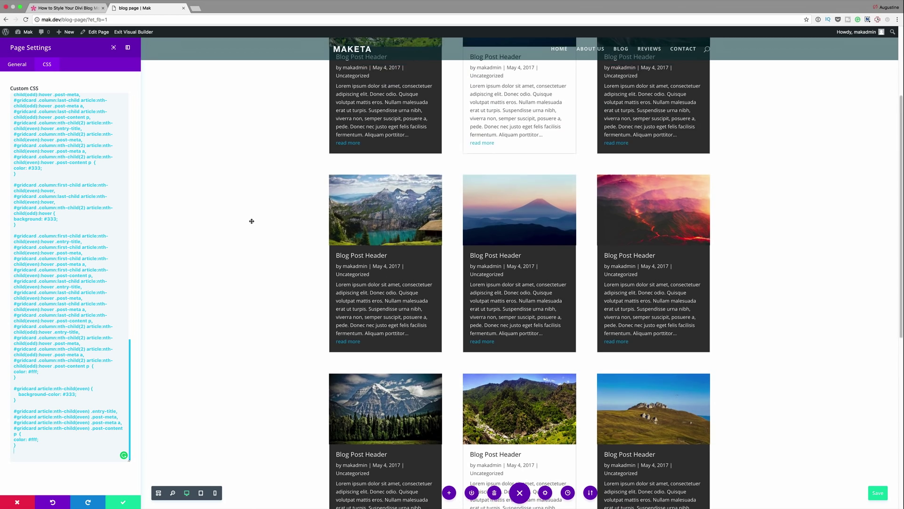
pyautogui.scroll(-8, 252, 221)
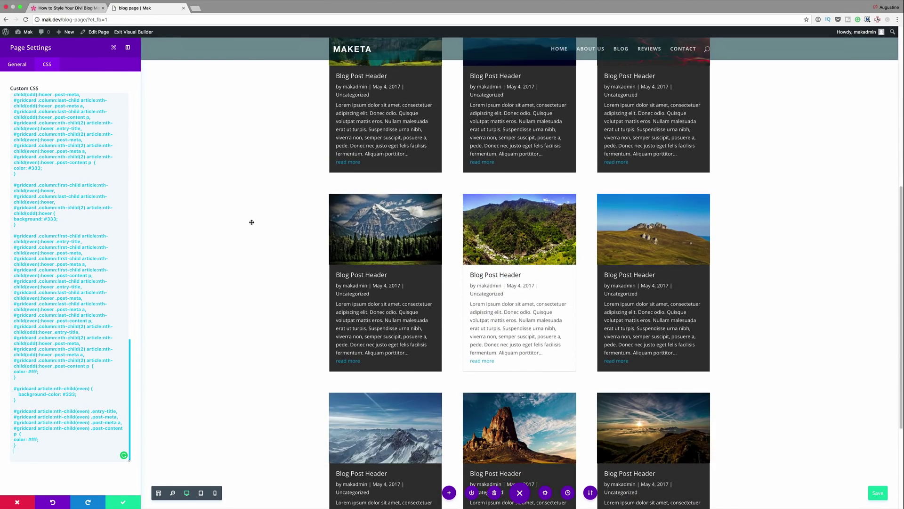
pyautogui.scroll(-2, 250, 355)
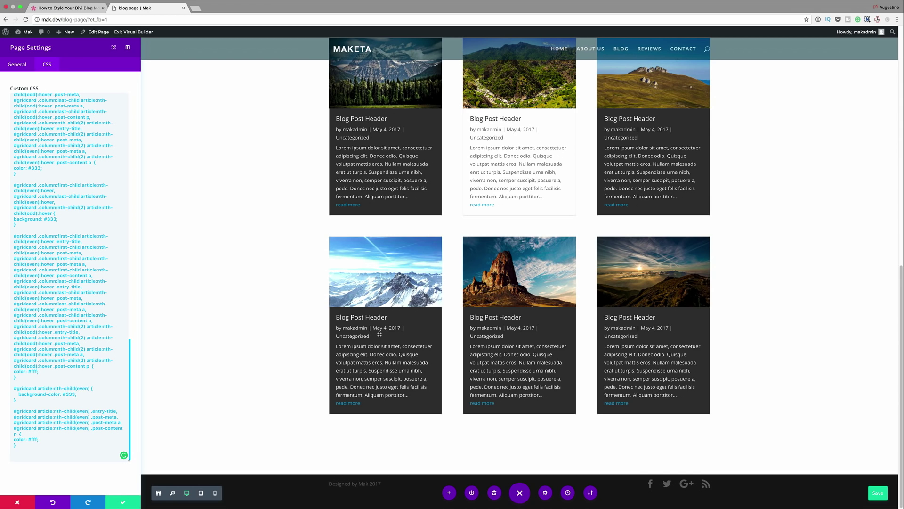
pyautogui.scroll(7, 379, 334)
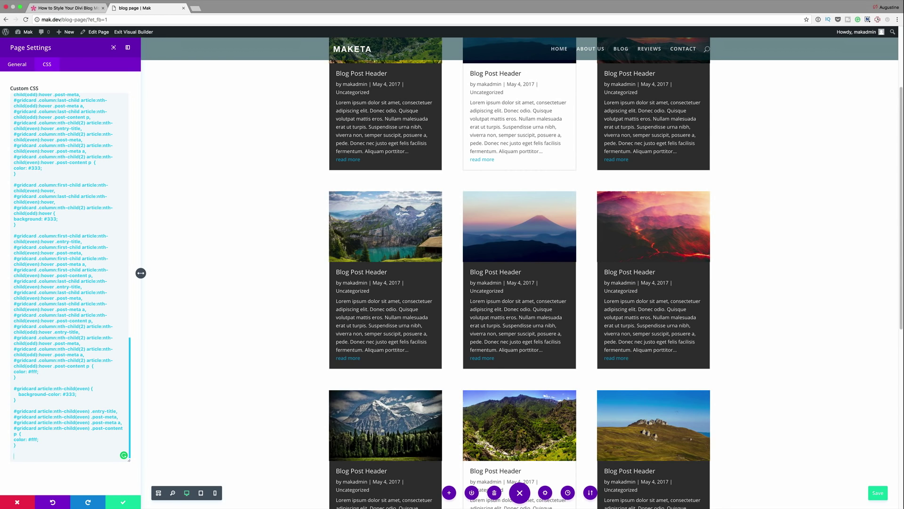
# Give #post-3466 a #333333 background with white text, then close page settings
pyautogui.write('#post-3466 { background: #333333; } #post-3466 .entry-title, #post-3466 .post-meta, #post-3466 .post-meta a, #post-3466 .post-content p { color: #fff; }')
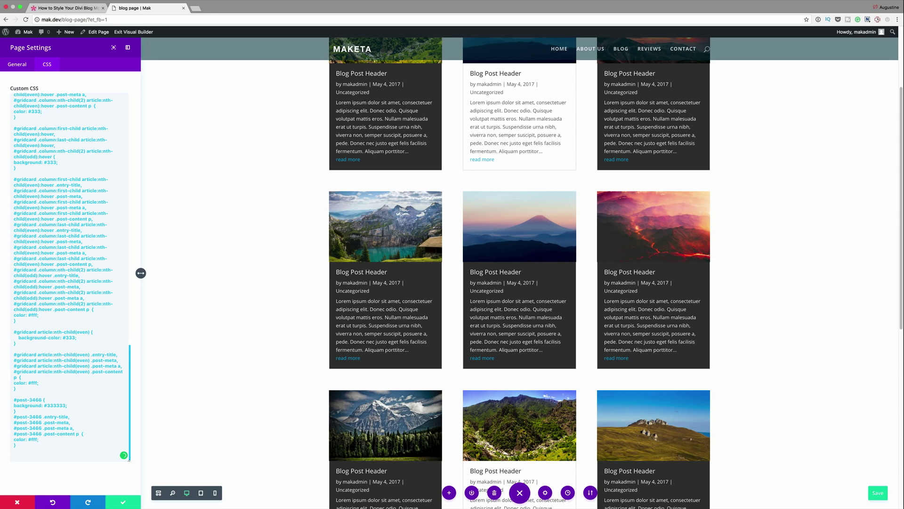
pyautogui.scroll(3, 214, 163)
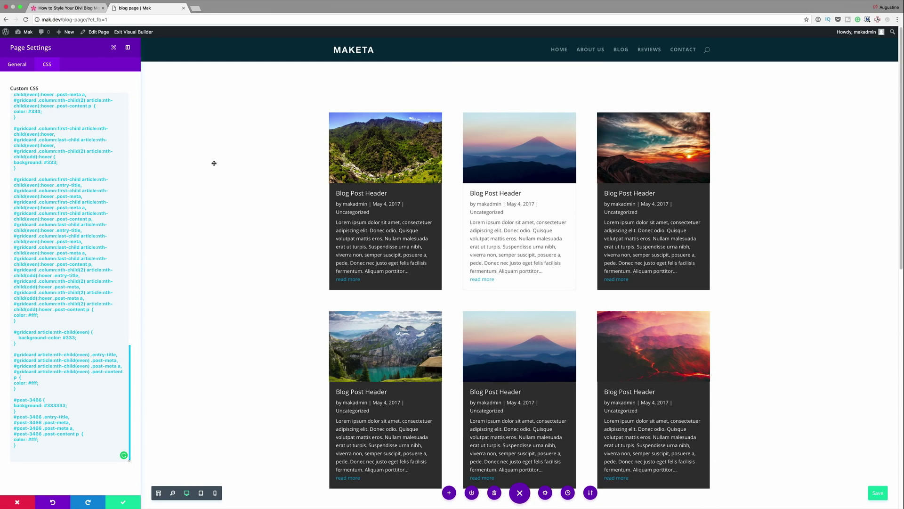
pyautogui.click(123, 502)
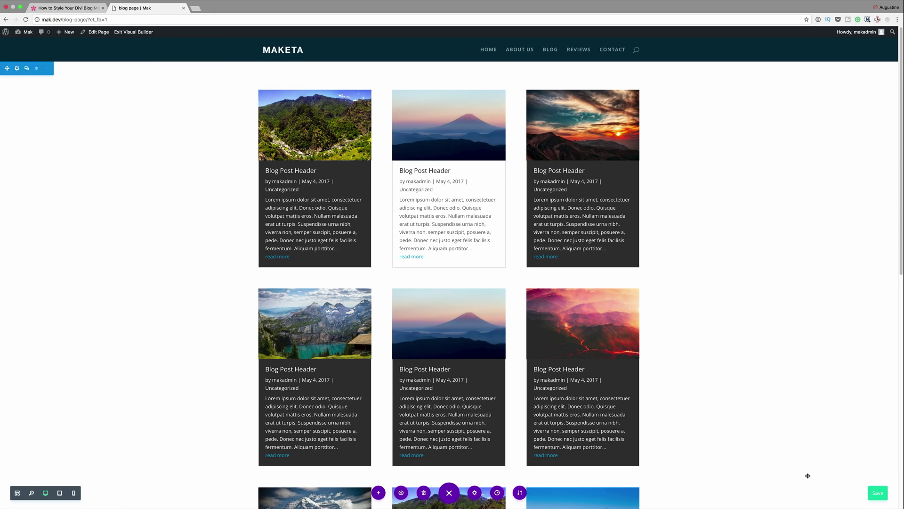
# Save the page and exit the Visual Builder with Ctrl+E to view the live grid
pyautogui.click(877, 493)
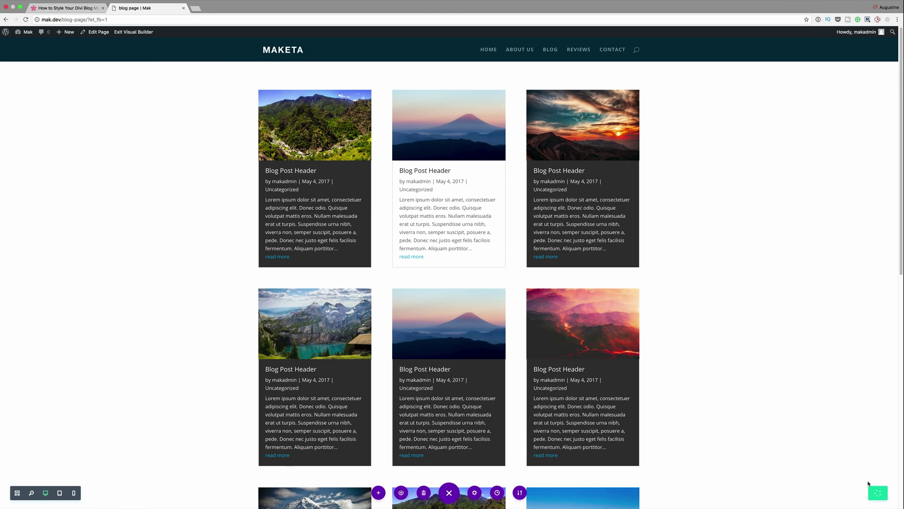
pyautogui.hotkey('ctrl', 'e')
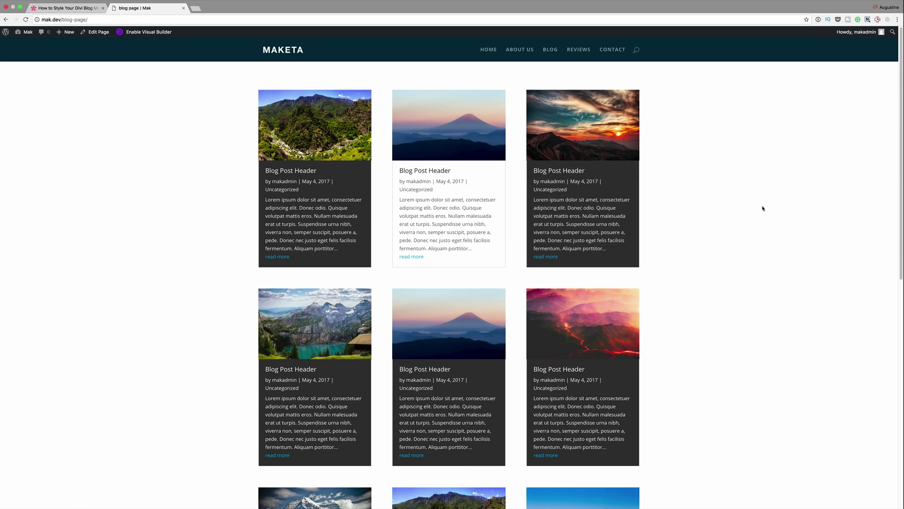